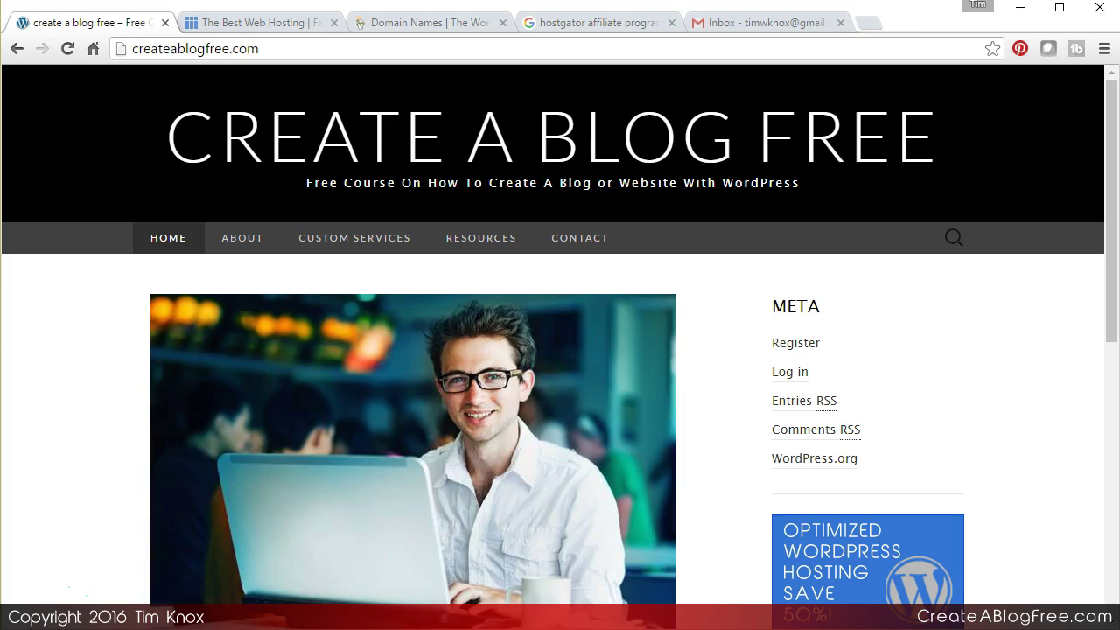
- Switch to the Bluehost site, start a hosting sign-up and select the basic plan
{"action": "left_click", "coordinate": [264, 26]}
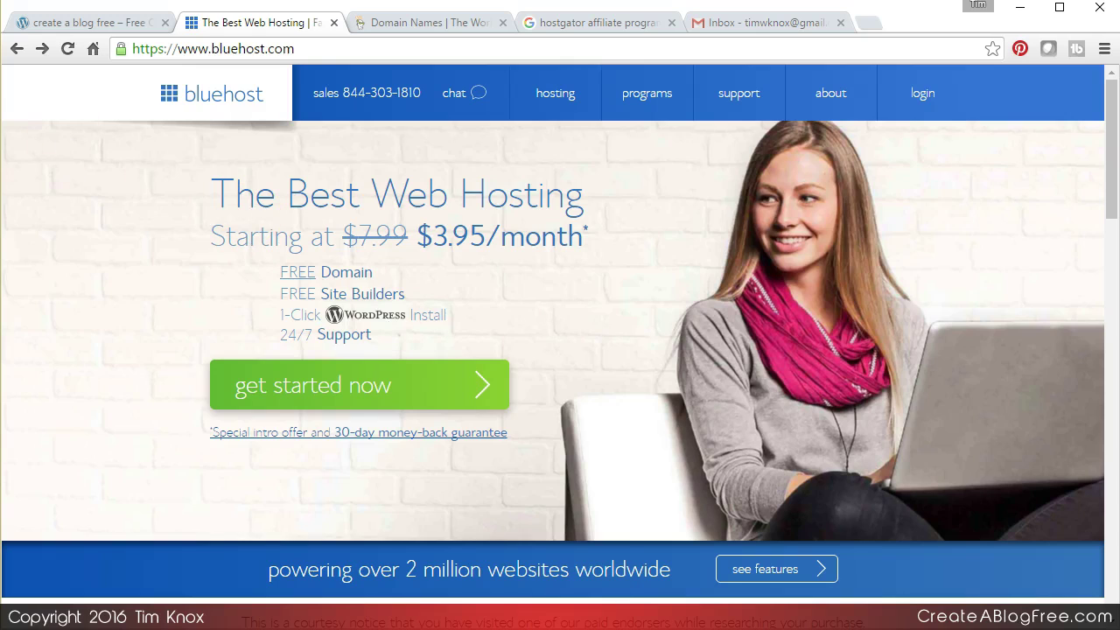
{"action": "left_click", "coordinate": [109, 26]}
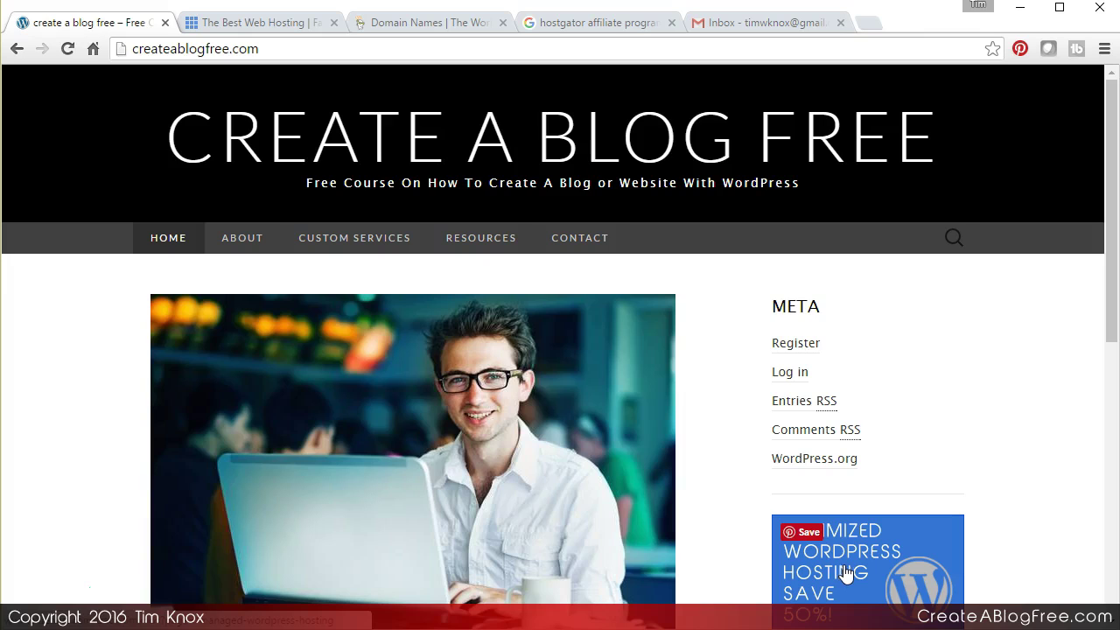
{"action": "left_click", "coordinate": [283, 26]}
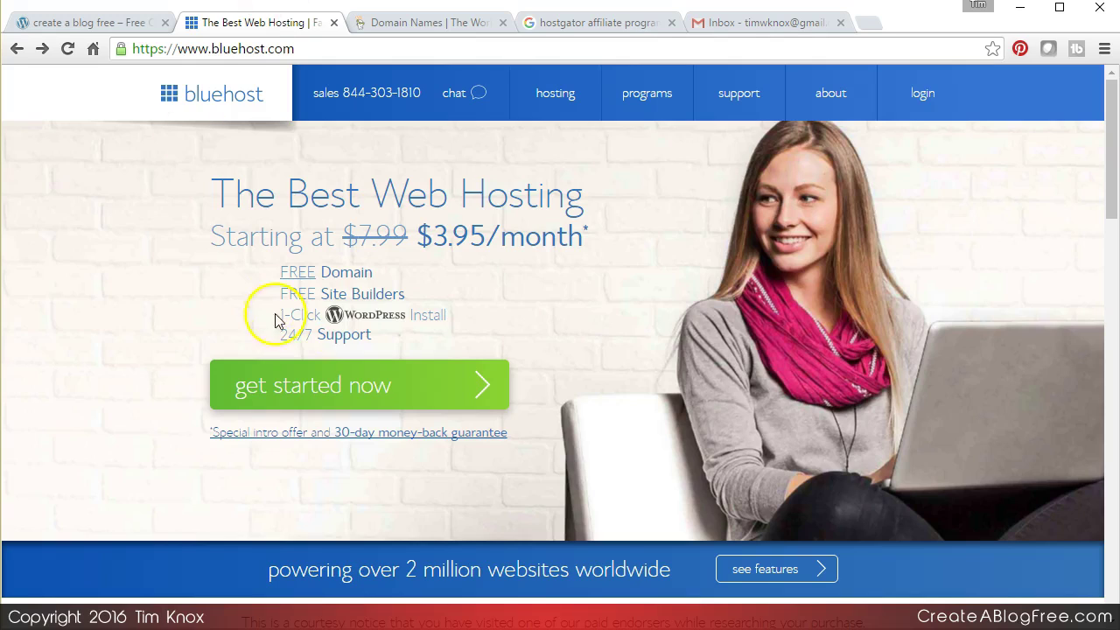
{"action": "left_click", "coordinate": [312, 395]}
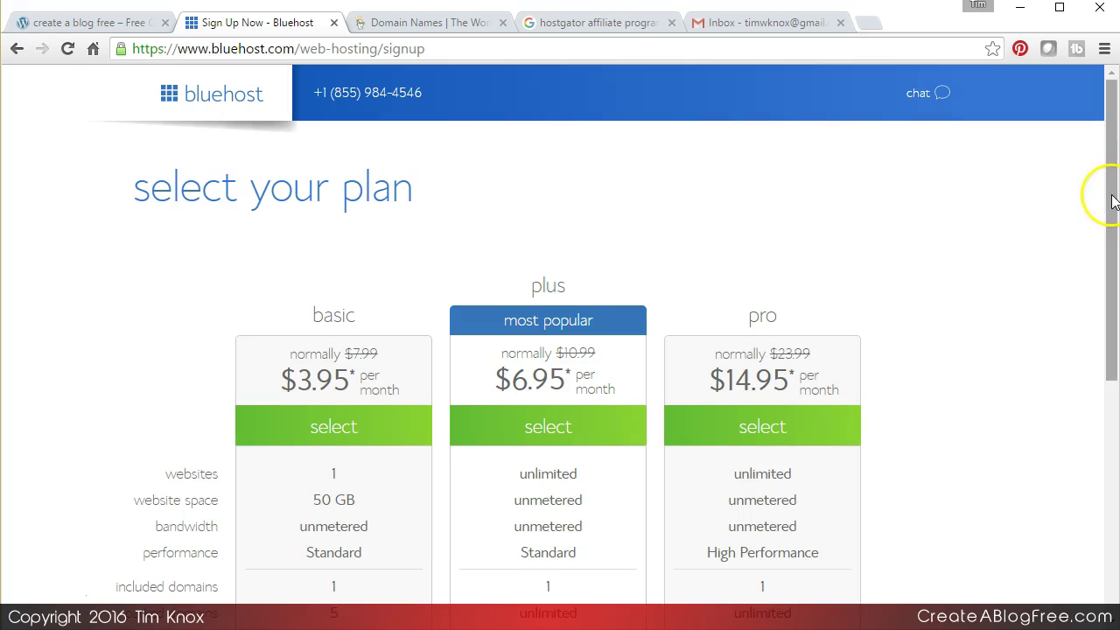
{"action": "left_click_drag", "start_coordinate": [1112, 201], "coordinate": [1102, 285]}
{"action": "left_click", "coordinate": [333, 267]}
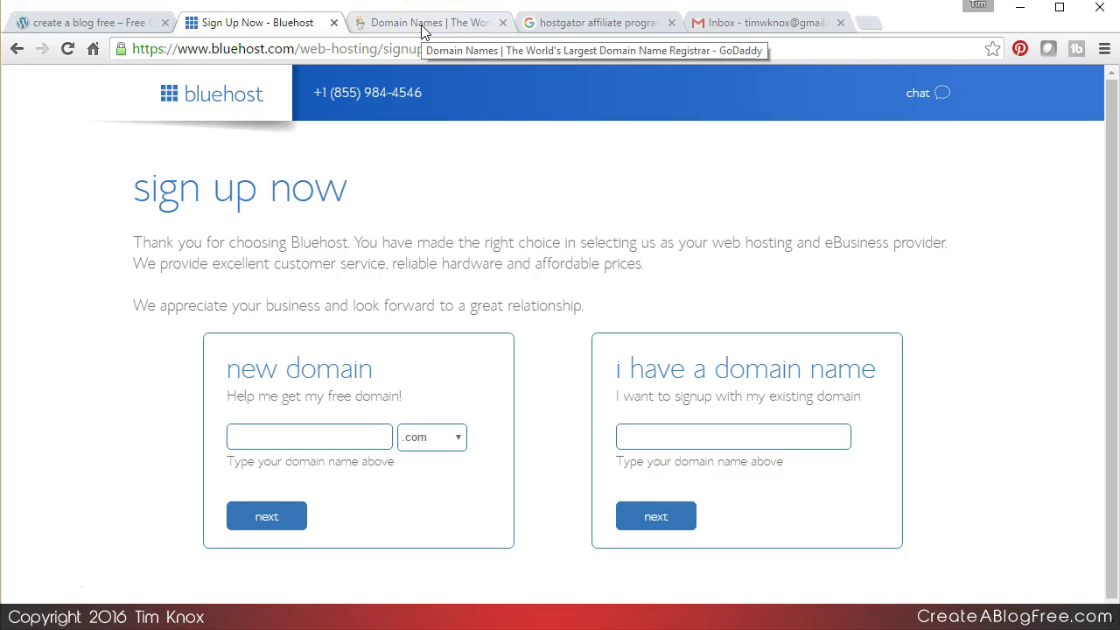
{"action": "left_click", "coordinate": [297, 28]}
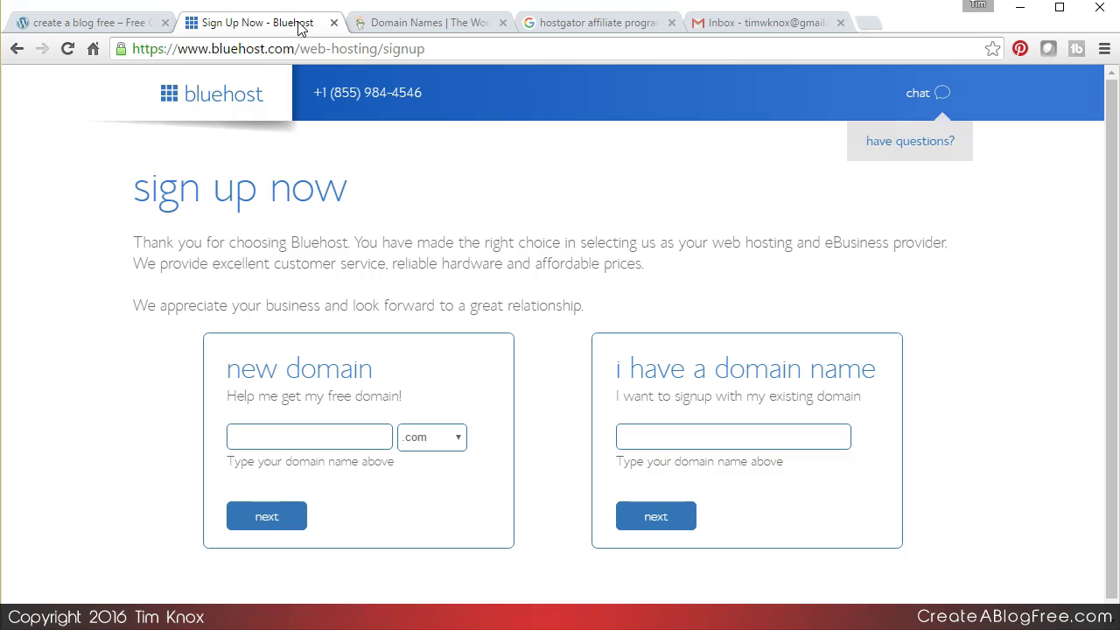
- Switch to GoDaddy, dismiss the chat pop-up, search for cutepuppydogs.com and review the suggested alternative domains
{"action": "left_click", "coordinate": [424, 24]}
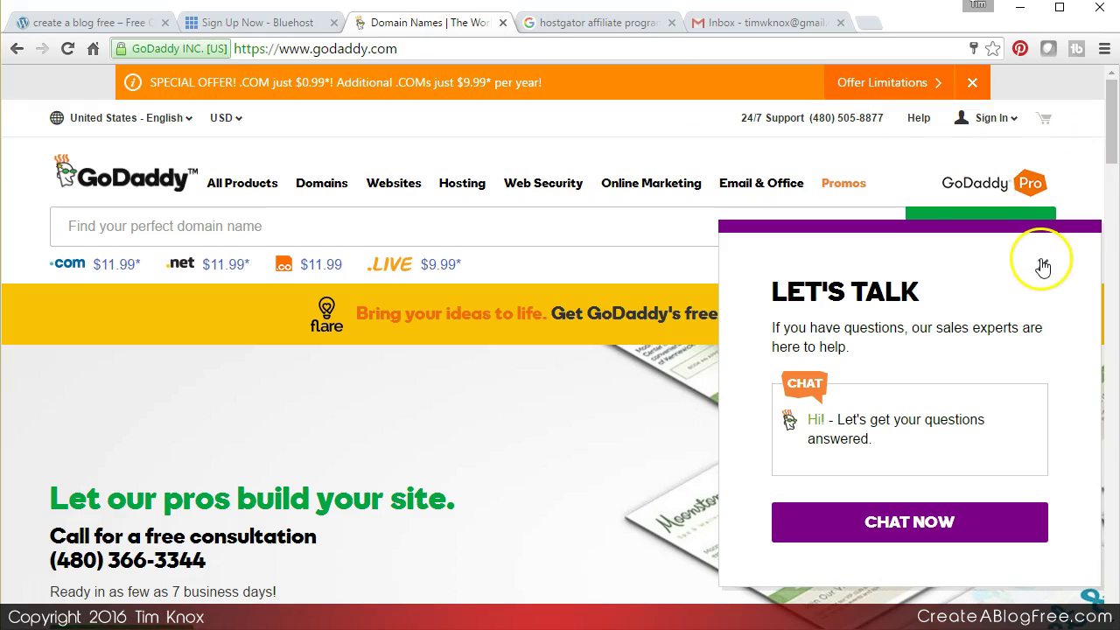
{"action": "left_click", "coordinate": [1043, 266]}
{"action": "left_click", "coordinate": [236, 235]}
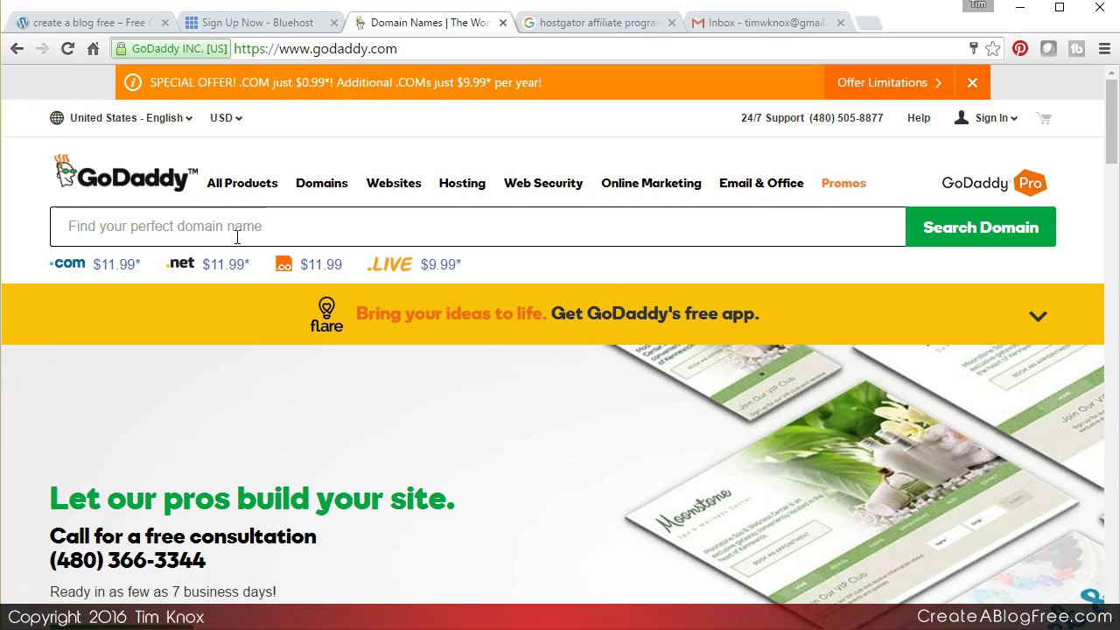
{"action": "type", "text": "cute"}
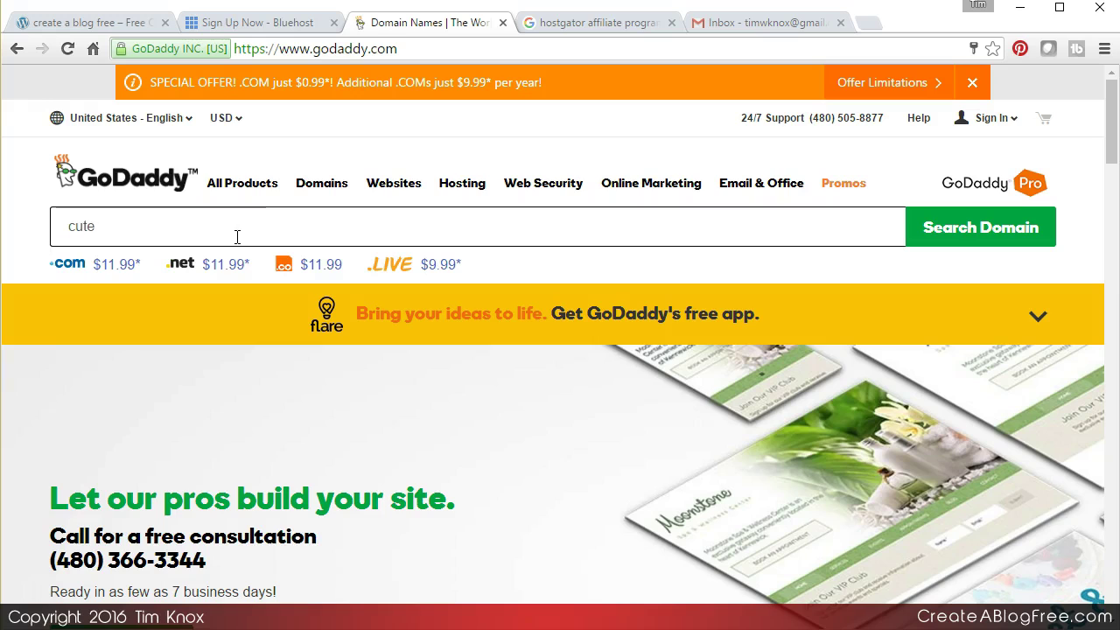
{"action": "type", "text": "puppydogs.com"}
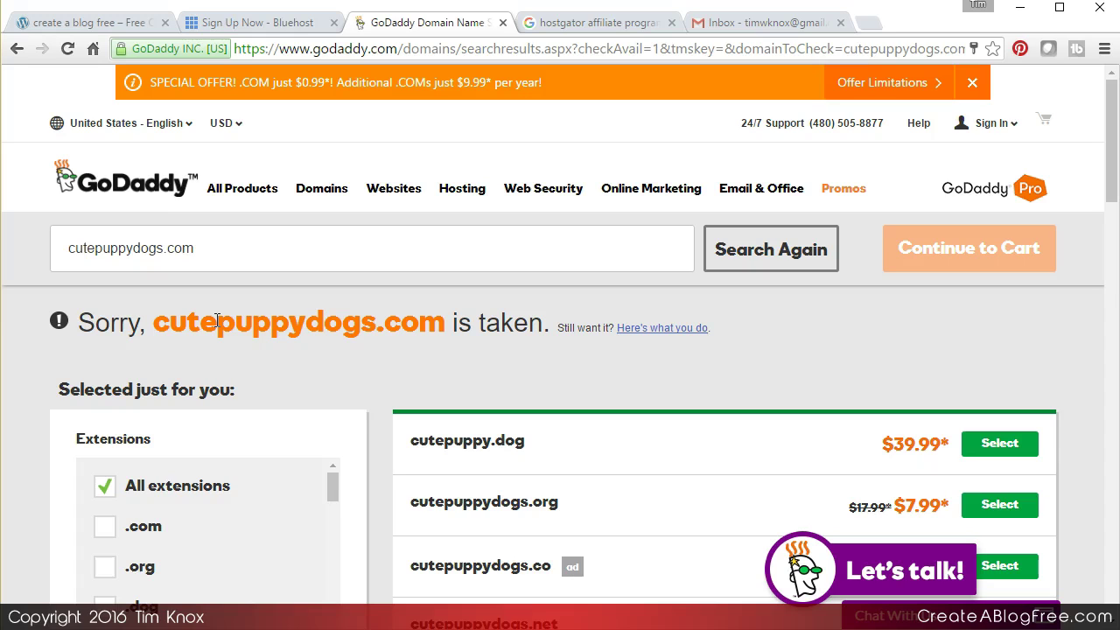
{"action": "left_click", "coordinate": [1113, 158]}
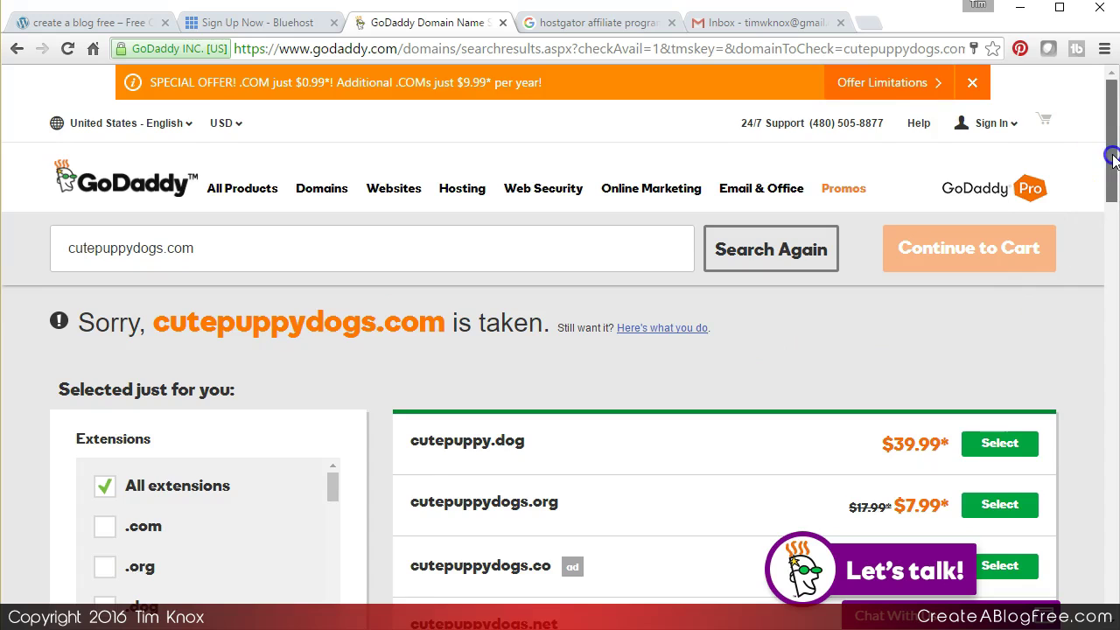
{"action": "left_click_drag", "start_coordinate": [1113, 157], "coordinate": [1113, 206]}
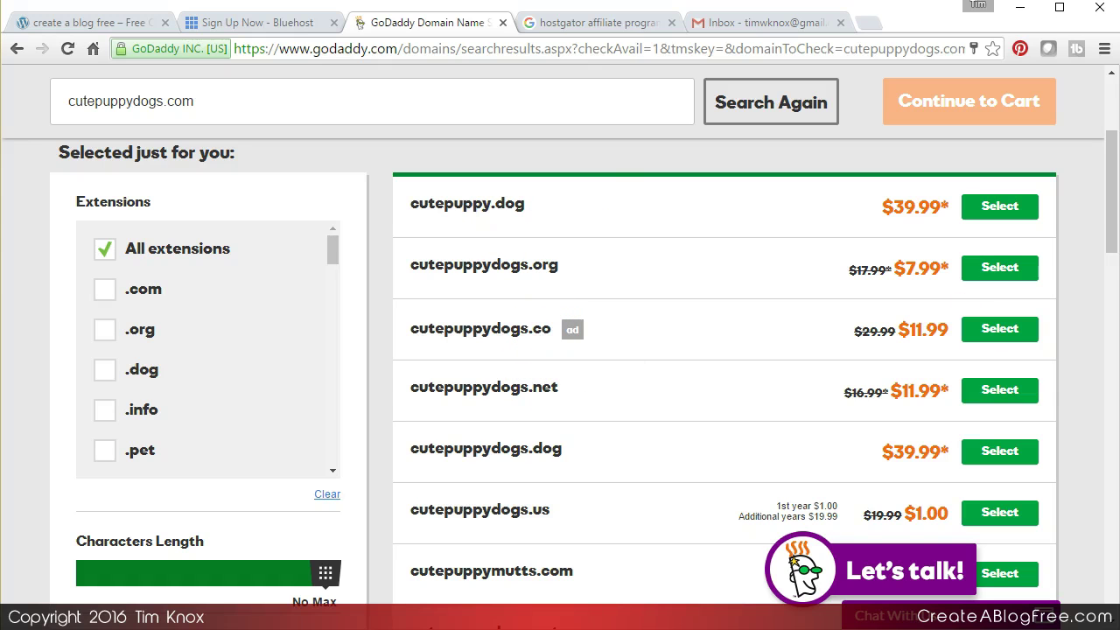
{"action": "left_click_drag", "start_coordinate": [1112, 225], "coordinate": [1108, 151]}
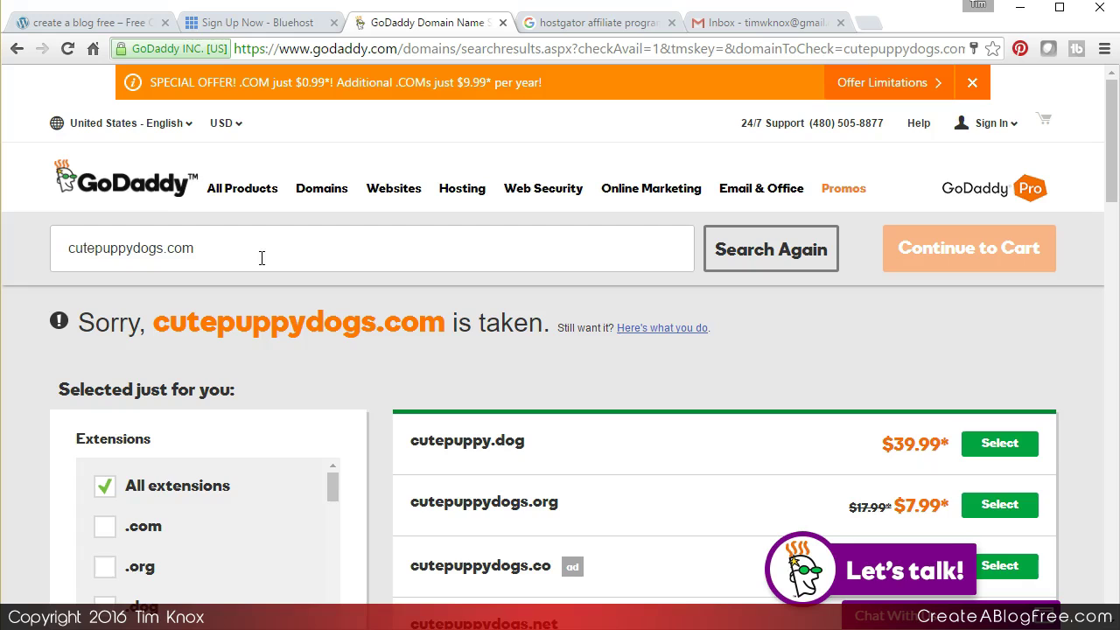
- Add "my" before the searched domain name and check the availability of mycutepuppydogs.com
{"action": "left_click", "coordinate": [66, 249]}
{"action": "type", "text": "m"}
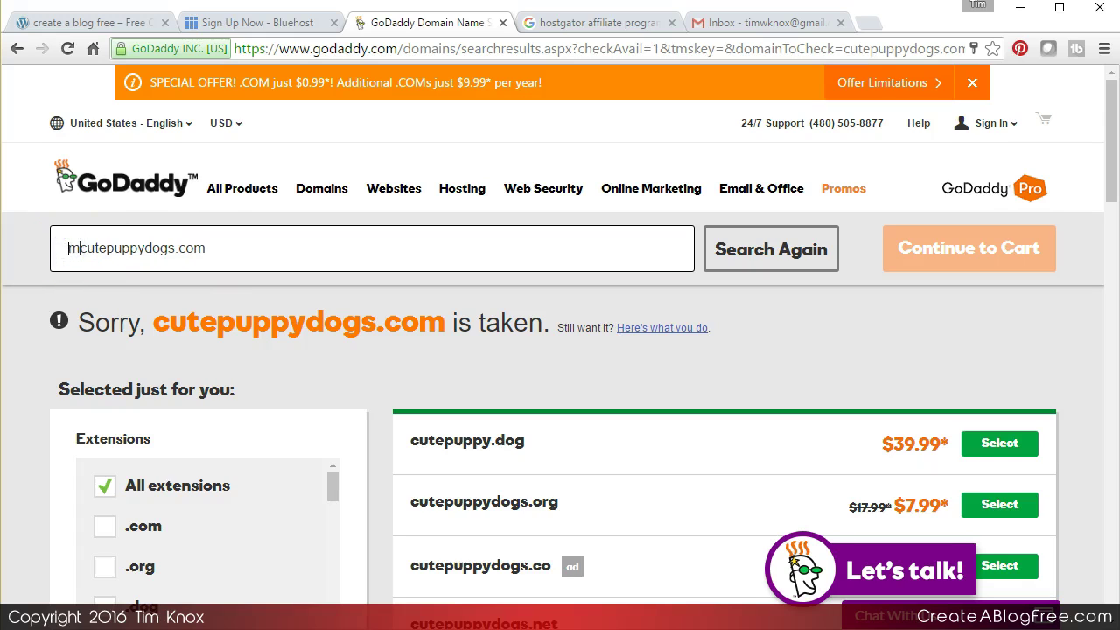
{"action": "type", "text": "y"}
{"action": "left_click", "coordinate": [742, 251]}
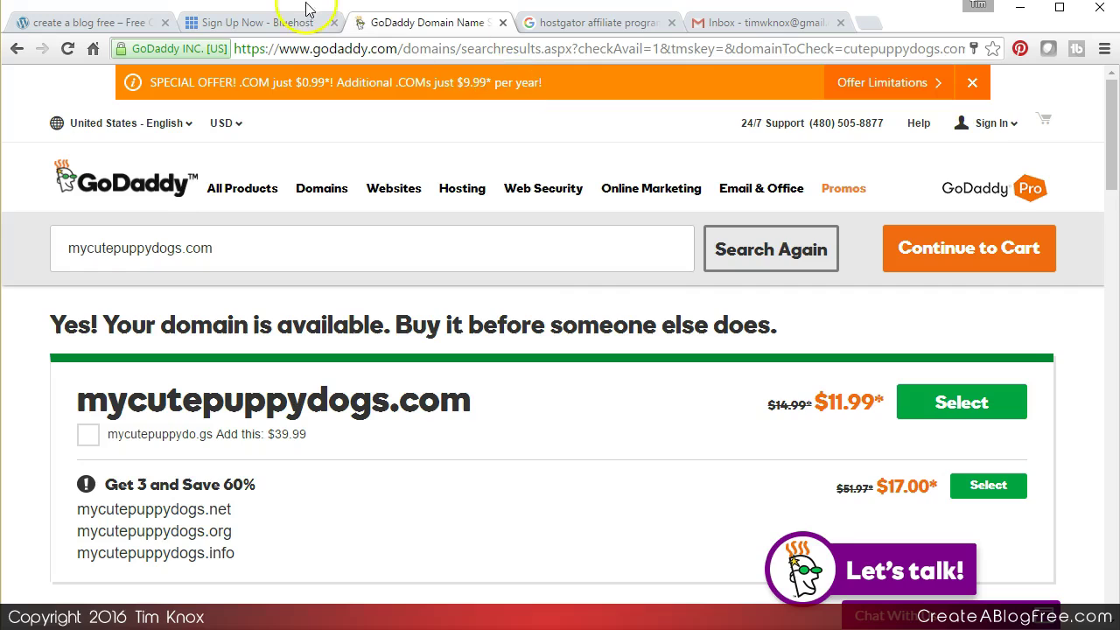
- Glance at the Bluehost sign-up page, return to GoDaddy and check the availability of yourcutepuppydogs.com
{"action": "left_click", "coordinate": [283, 28]}
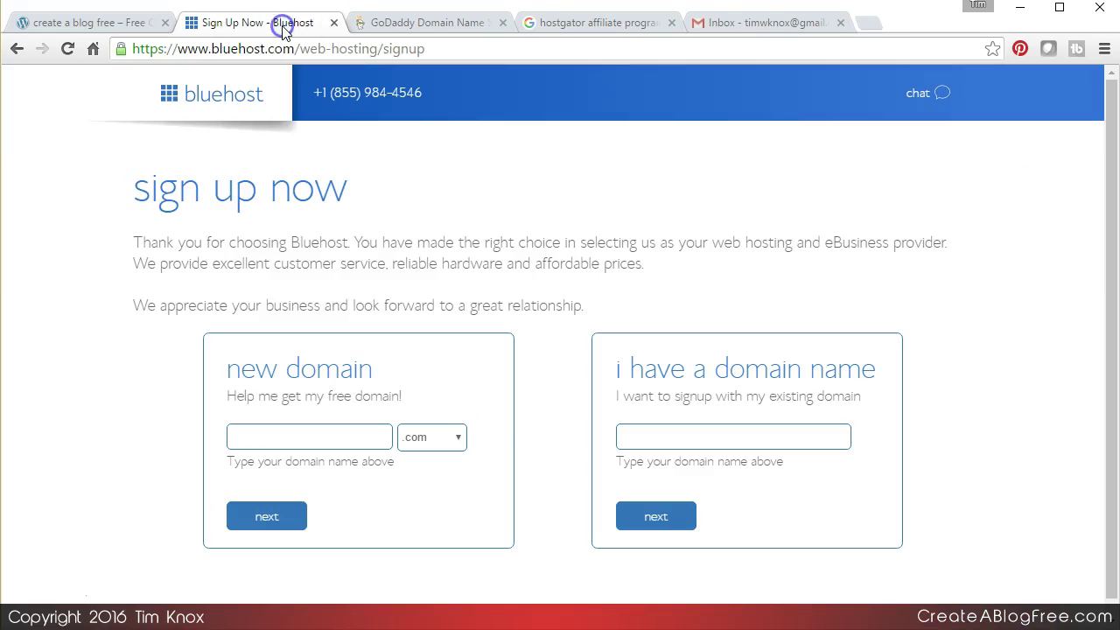
{"action": "left_click", "coordinate": [412, 26]}
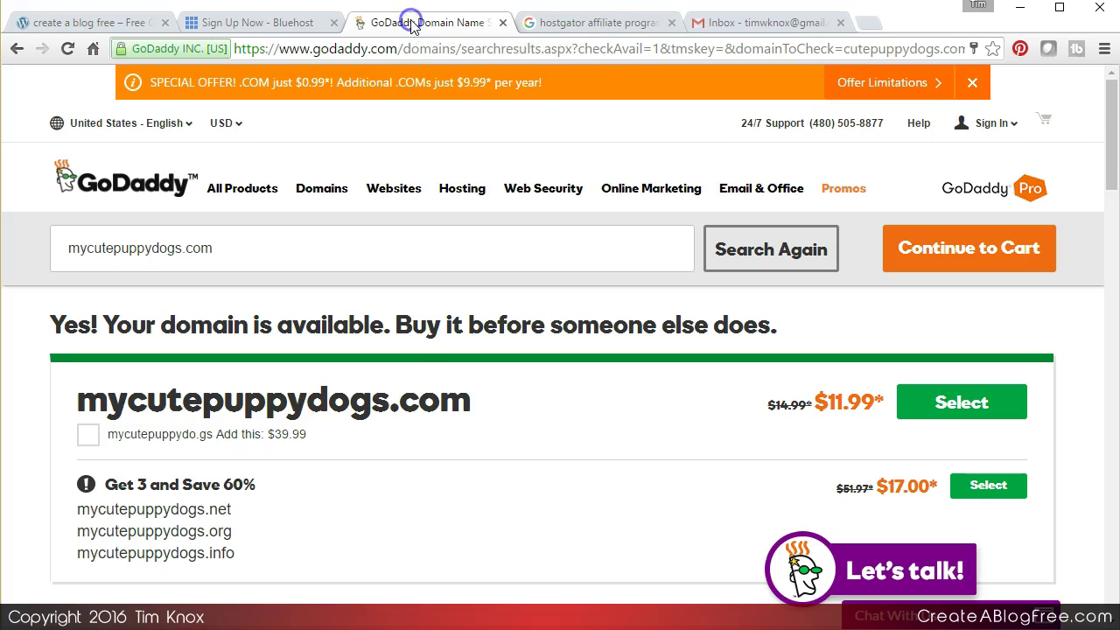
{"action": "left_click", "coordinate": [85, 248]}
{"action": "left_click_drag", "start_coordinate": [85, 249], "coordinate": [68, 248]}
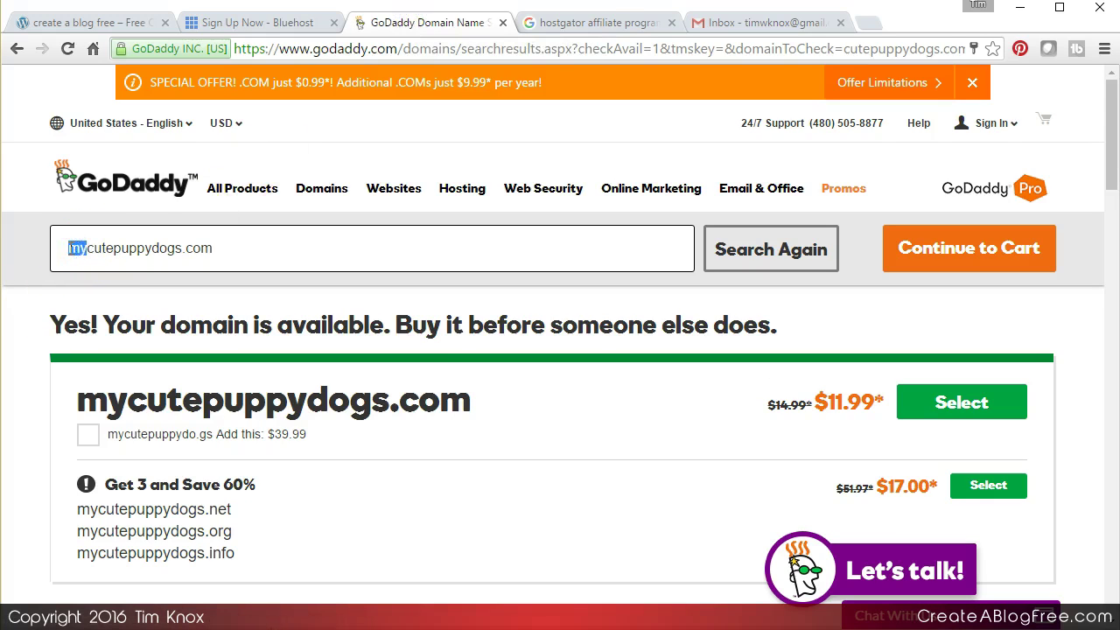
{"action": "type", "text": "your"}
{"action": "key", "text": "Return"}
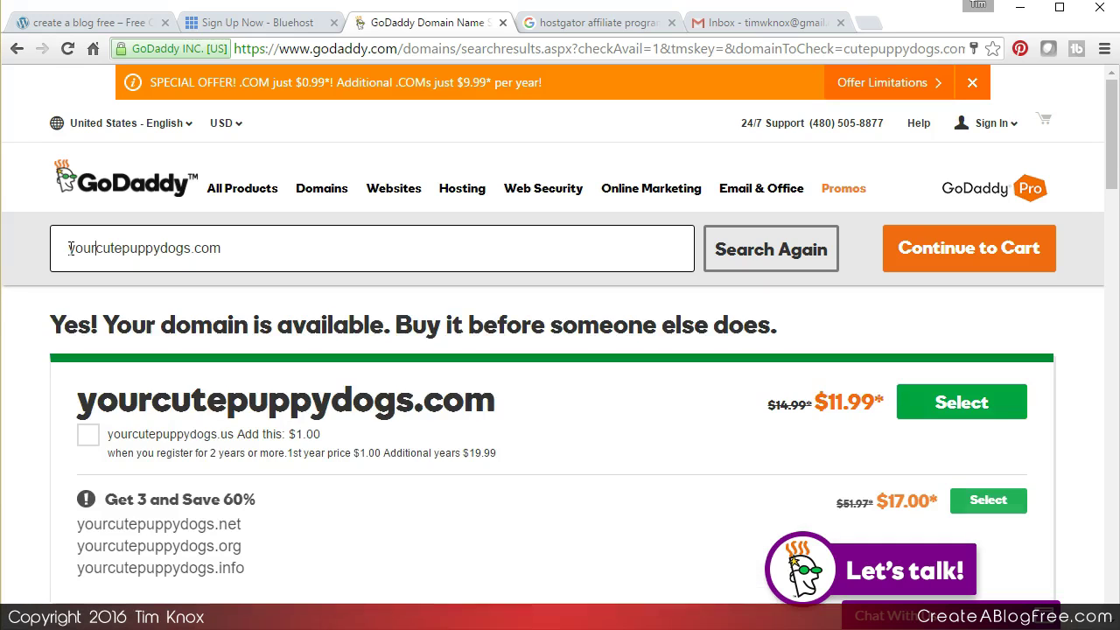
- Change the searched domain name to cutepuppydogphotos.com and check its availability
{"action": "left_click", "coordinate": [227, 246]}
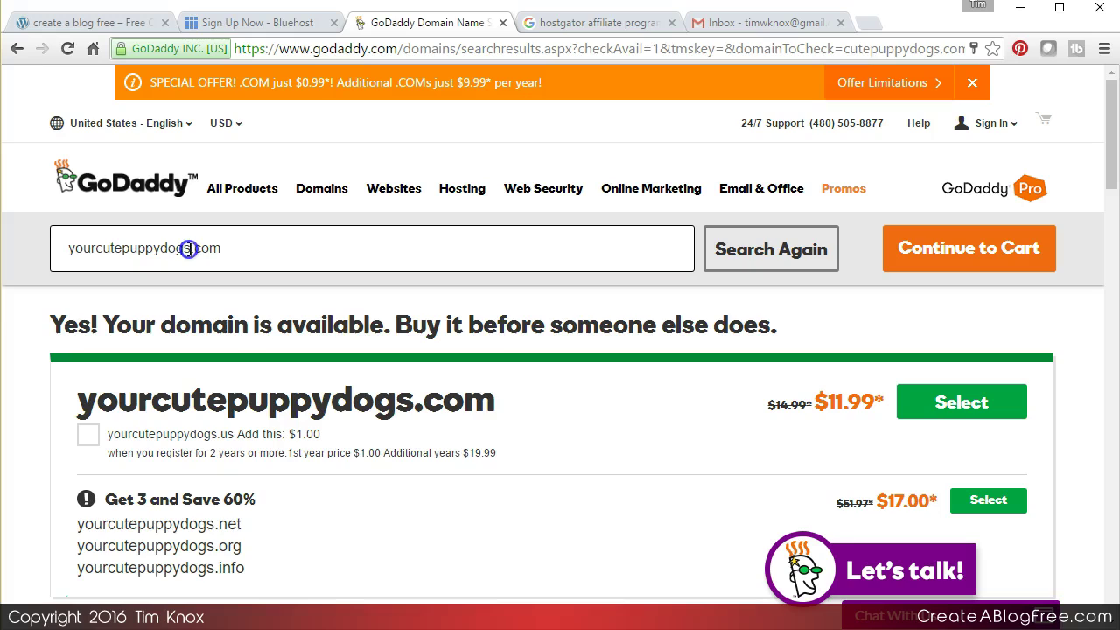
{"action": "left_click", "coordinate": [190, 248]}
{"action": "key", "text": "BackSpace"}
{"action": "type", "text": "pit"}
{"action": "key", "text": "BackSpace"}
{"action": "key", "text": "BackSpace"}
{"action": "type", "text": "hotos"}
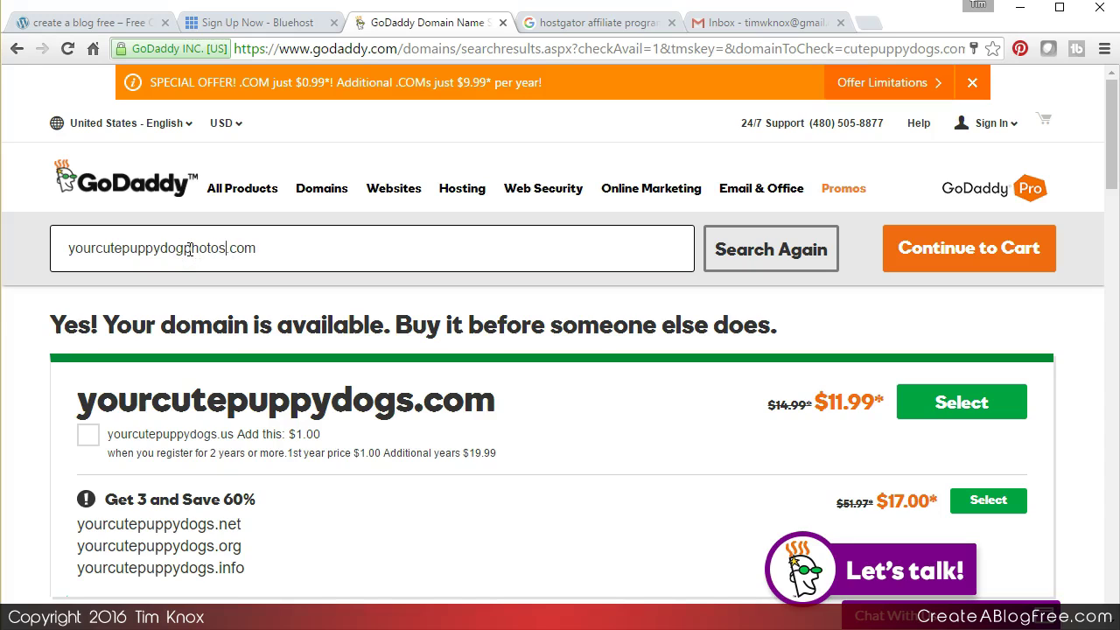
{"action": "left_click", "coordinate": [180, 248]}
{"action": "left_click", "coordinate": [93, 248]}
{"action": "key", "text": "BackSpace"}
{"action": "key", "text": "BackSpace"}
{"action": "key", "text": "BackSpace"}
{"action": "key", "text": "BackSpace"}
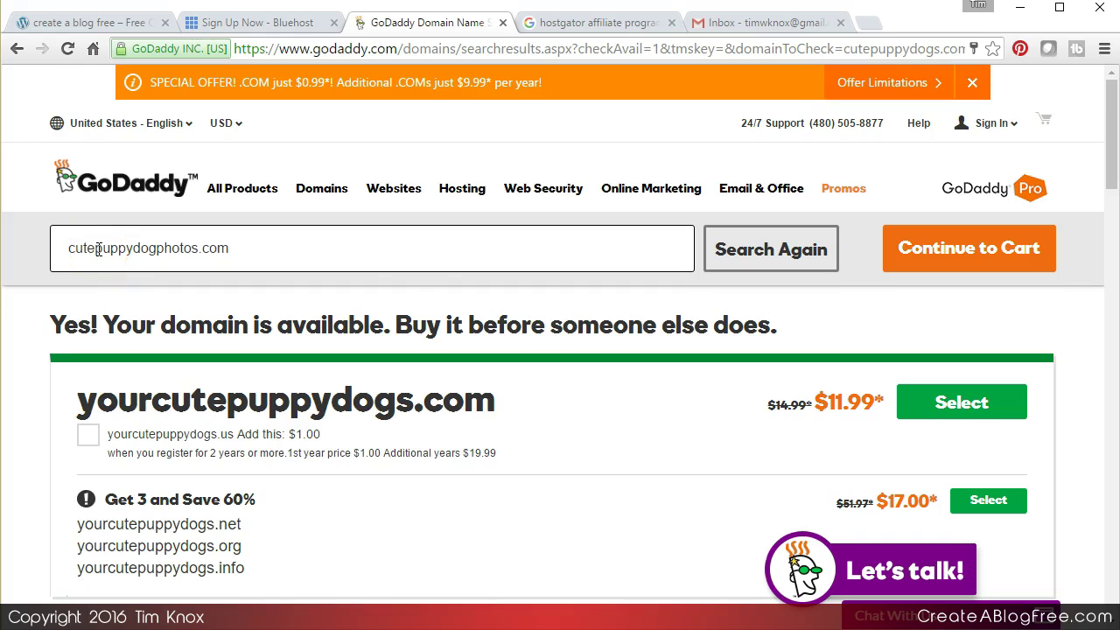
{"action": "left_click", "coordinate": [388, 246]}
{"action": "left_click", "coordinate": [753, 251]}
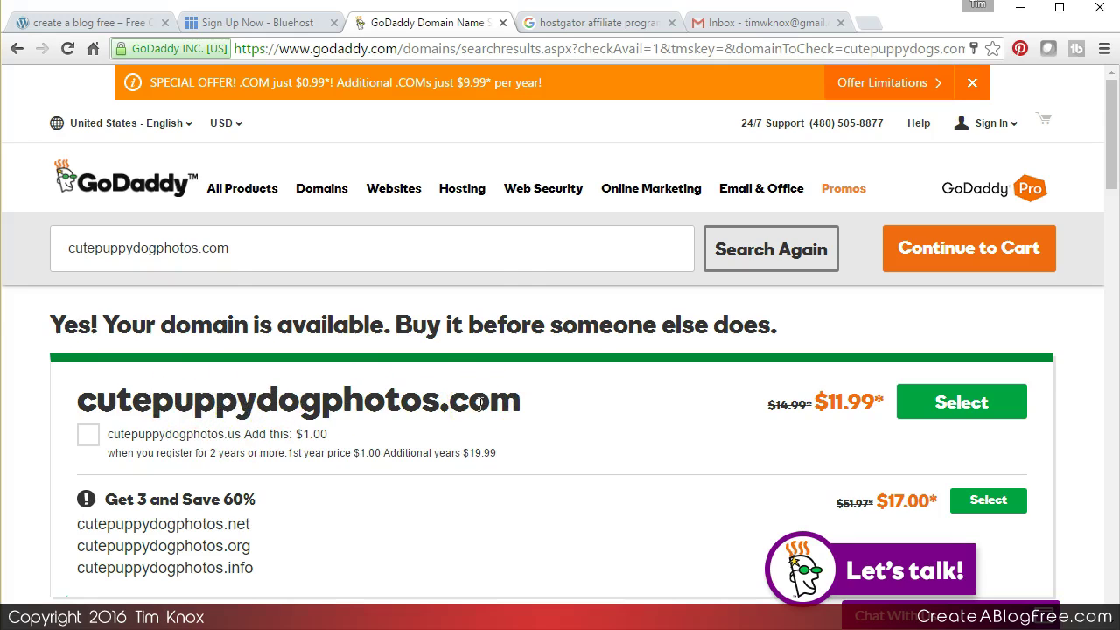
- Replace the searched name with dogtreatreviews, keeping the .com extension, and check the domain's availability
{"action": "key", "text": "F5"}
{"action": "left_click", "coordinate": [198, 214]}
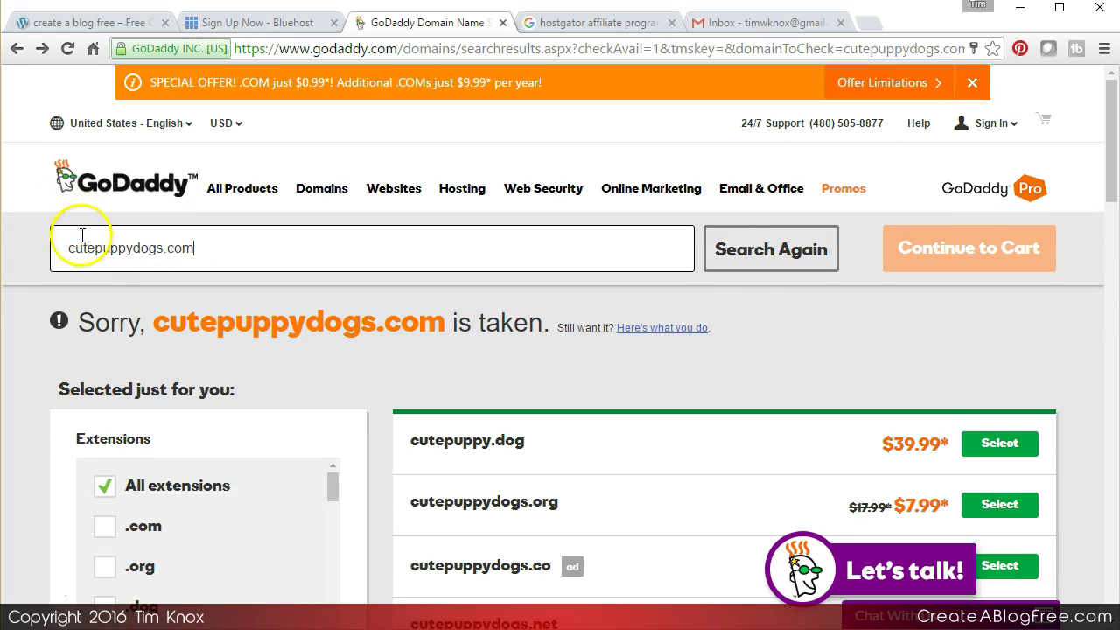
{"action": "left_click", "coordinate": [68, 246]}
{"action": "left_click_drag", "start_coordinate": [68, 245], "coordinate": [162, 252]}
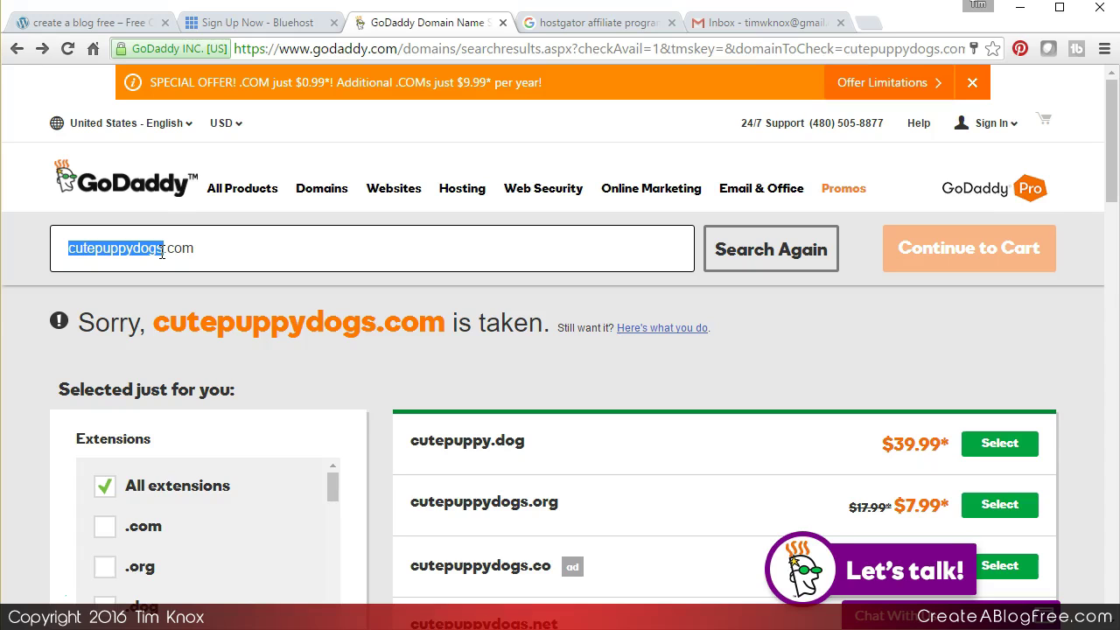
{"action": "type", "text": "dogtreat"}
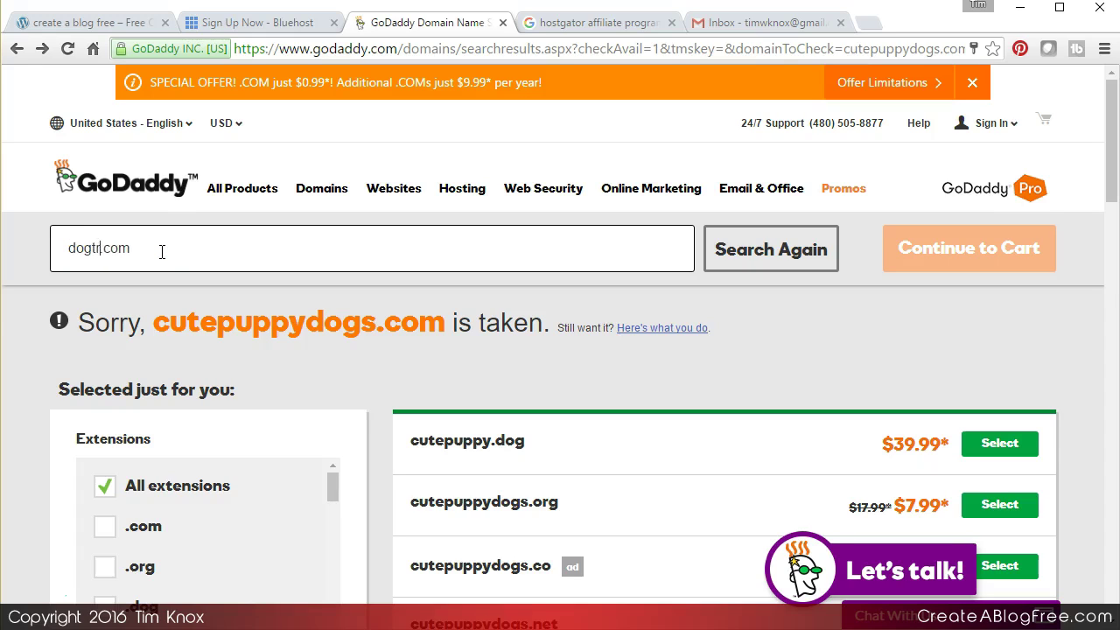
{"action": "type", "text": "reviews"}
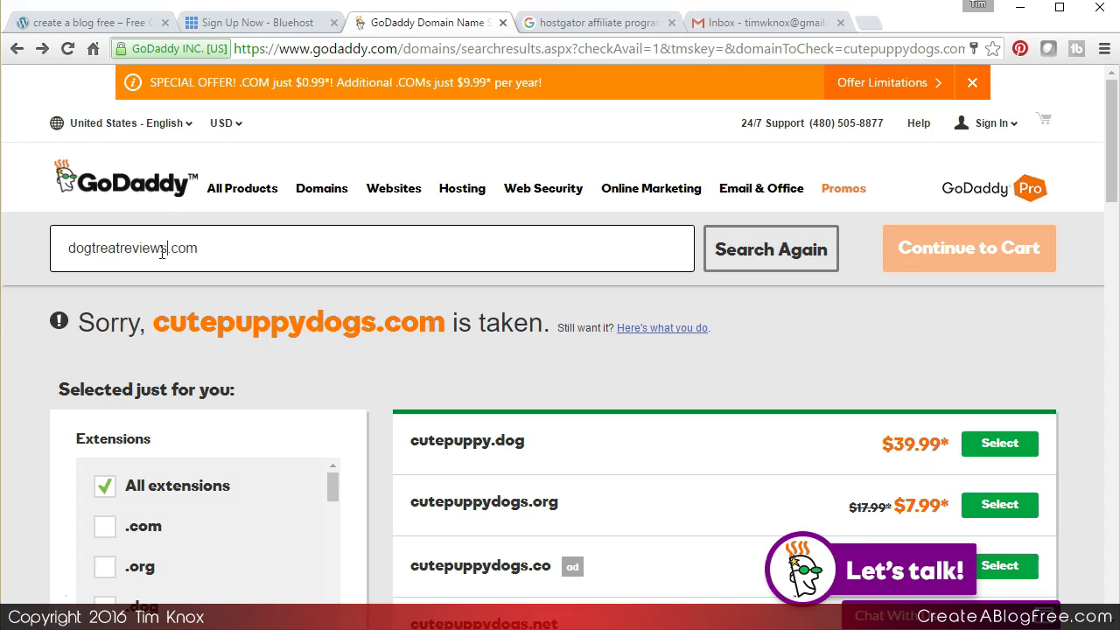
{"action": "key", "text": "Return"}
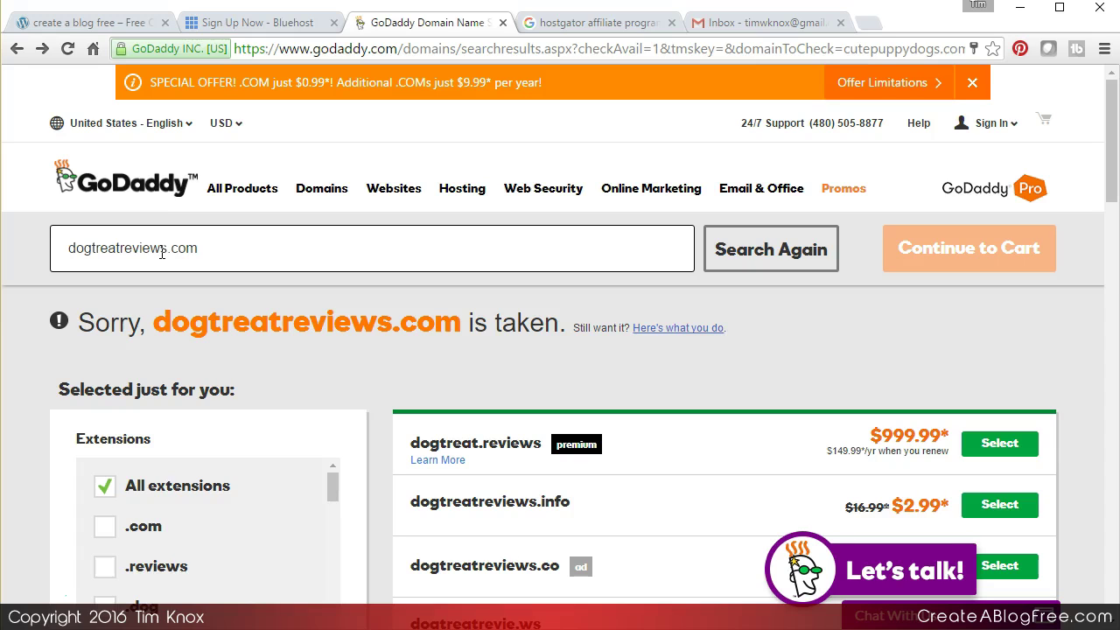
- Prefix the dog treat domain name with "my" and check the availability of mydogtreatreviews.com
{"action": "left_click", "coordinate": [65, 246]}
{"action": "type", "text": "my"}
{"action": "key", "text": "Return"}
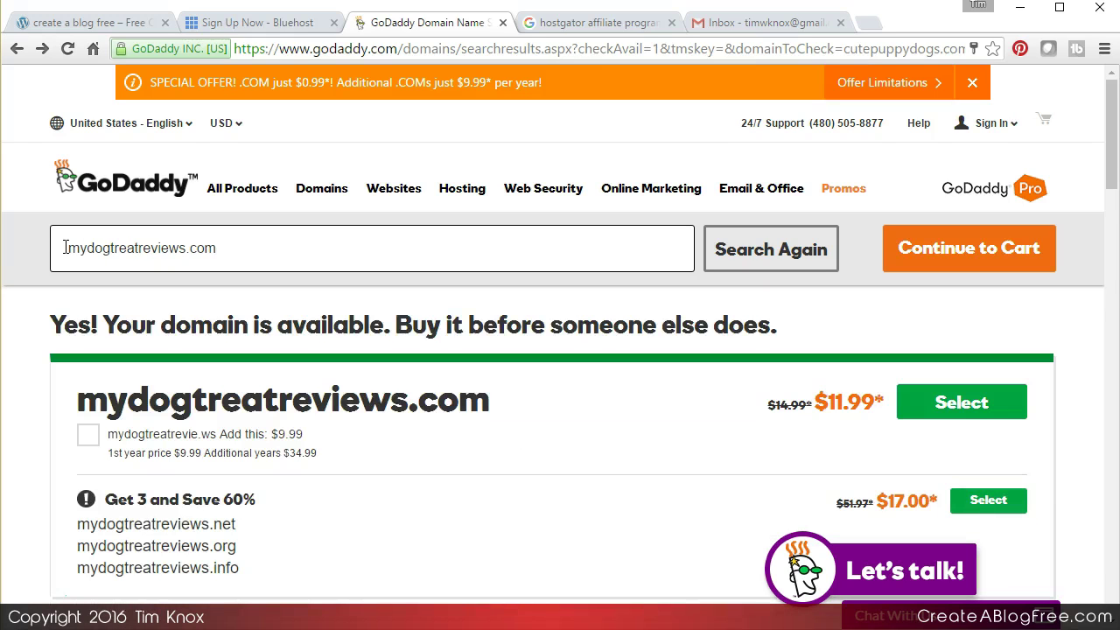
- Check the availability of dogtreatreviews-101.com and return to the Bluehost sign-up page
{"action": "key", "text": "BackSpace"}
{"action": "key", "text": "BackSpace"}
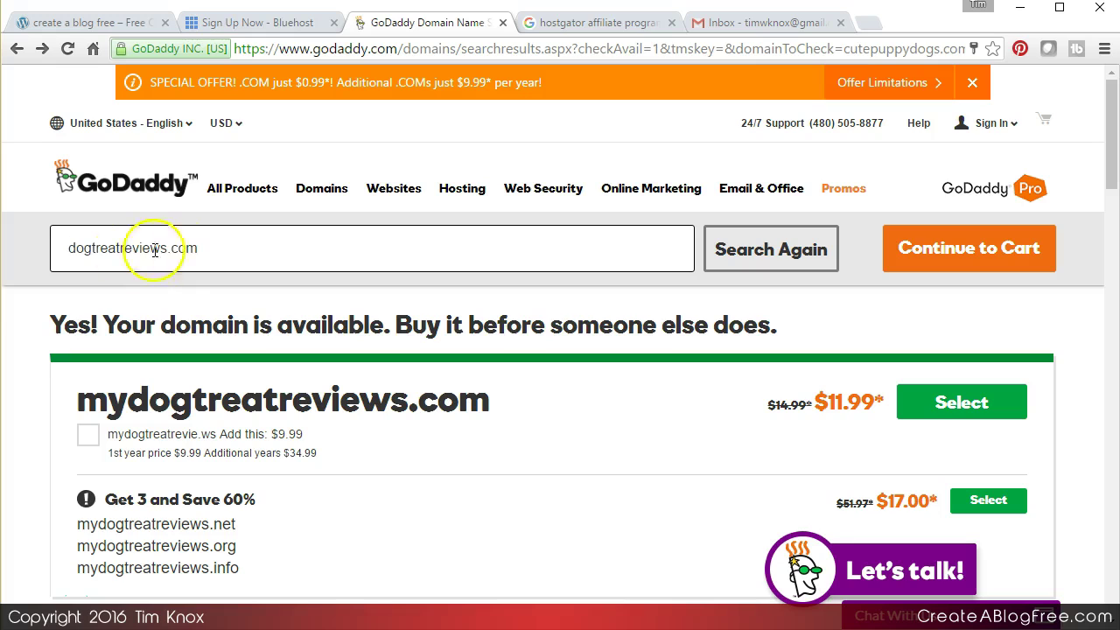
{"action": "left_click", "coordinate": [170, 250]}
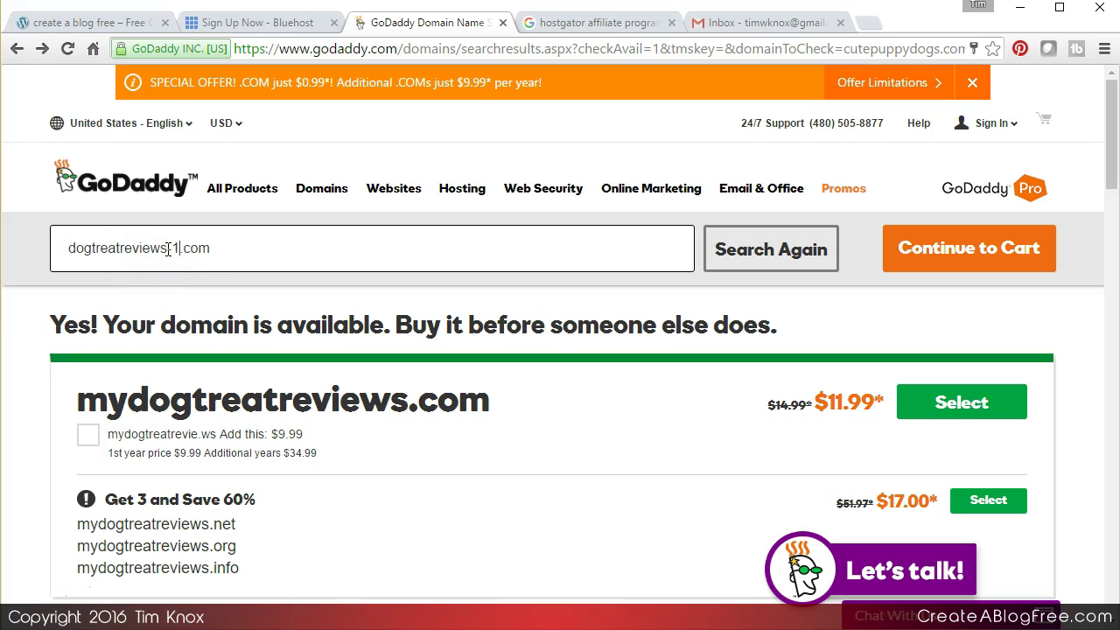
{"action": "type", "text": "01"}
{"action": "key", "text": "Return"}
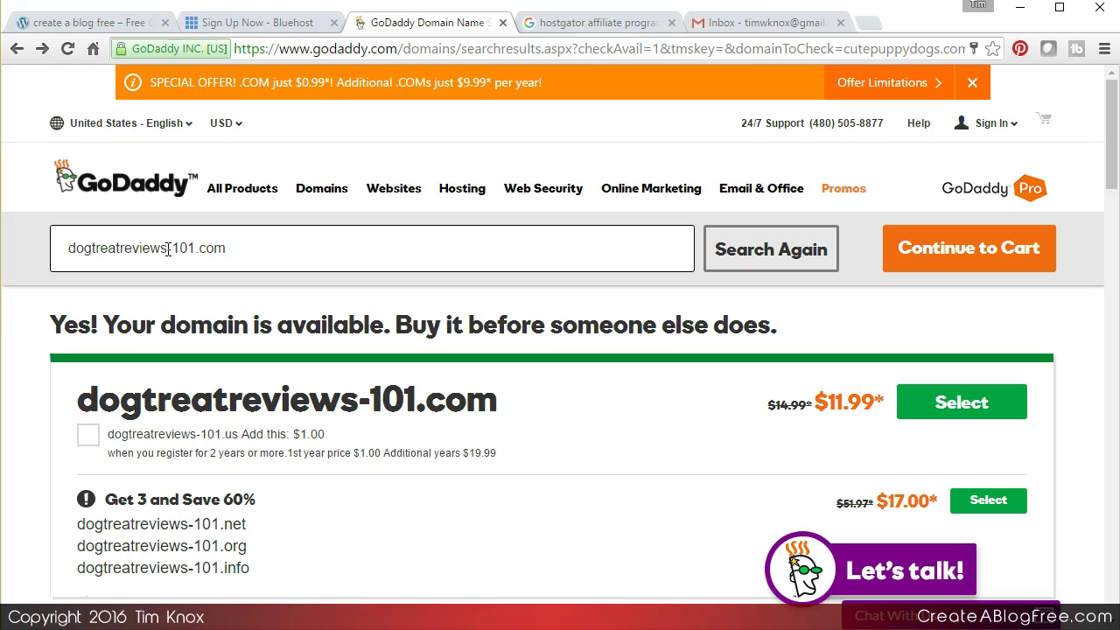
{"action": "left_click", "coordinate": [252, 26]}
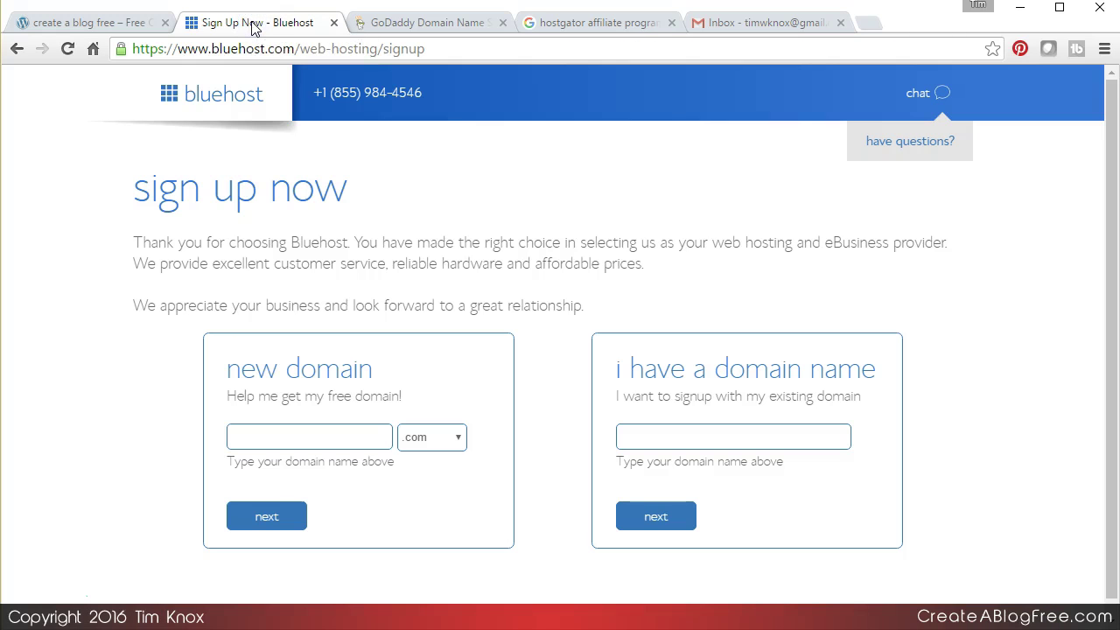